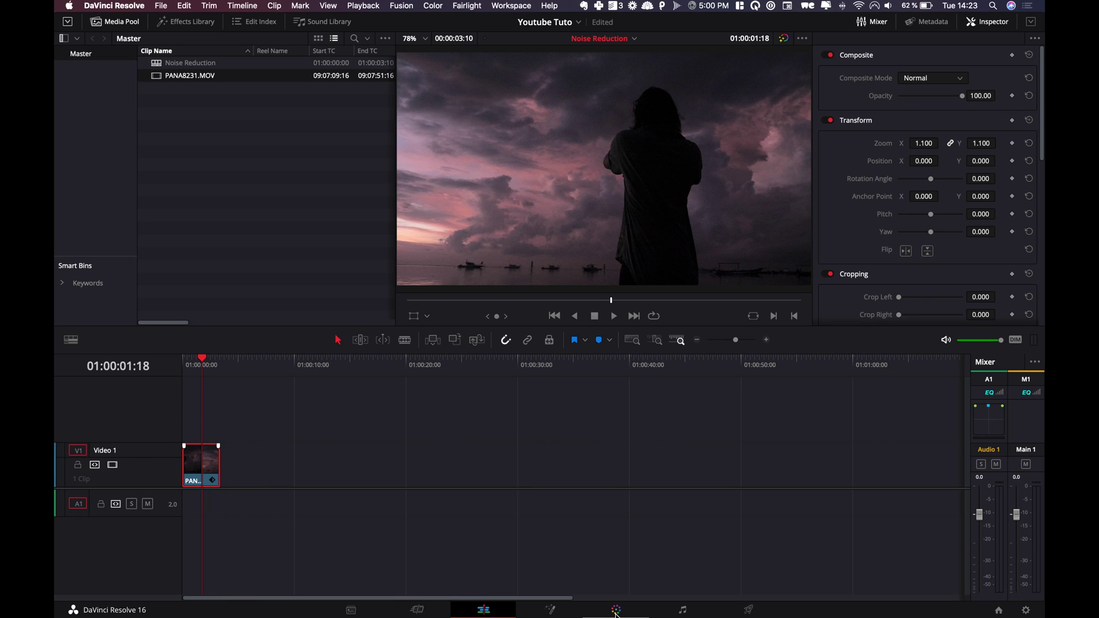
Bring the sunset clip onto the Color page and play it back.
{"action": "left_click", "coordinate": [617, 612]}
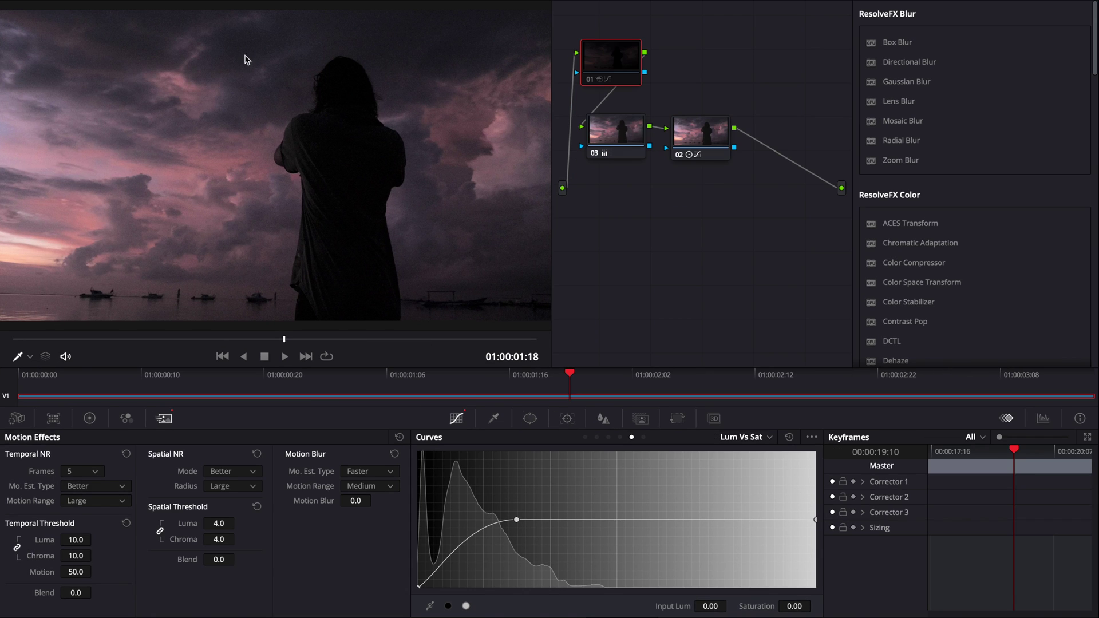
{"action": "key", "text": "space"}
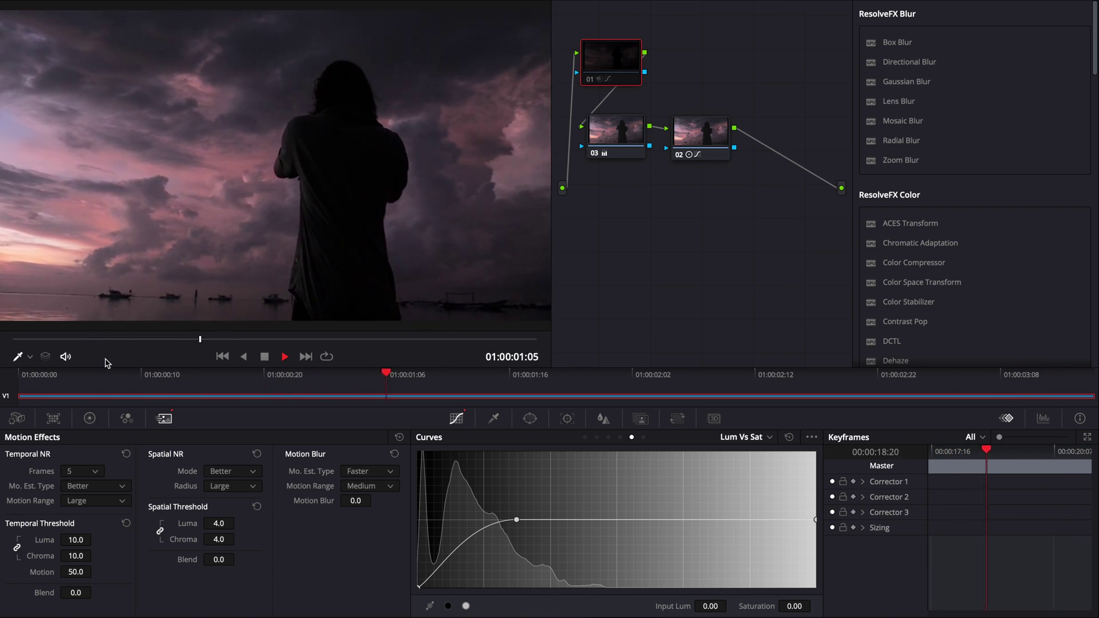
{"action": "key", "text": "space"}
Switch node 03's correction off and back on to compare the shot.
{"action": "left_click", "coordinate": [633, 144]}
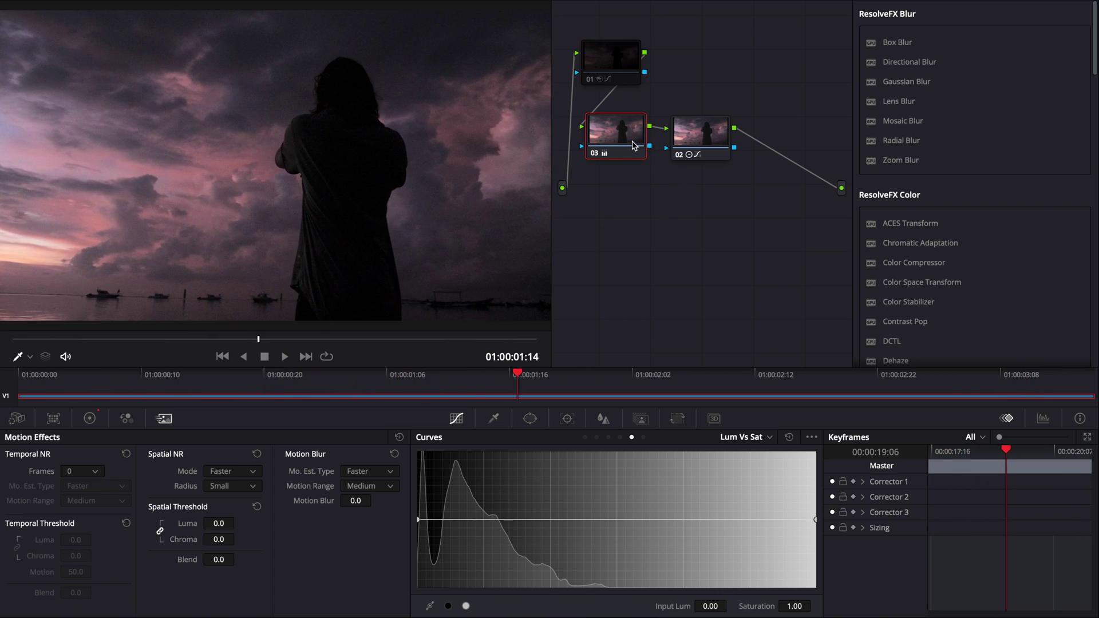
{"action": "key", "text": "ctrl+d"}
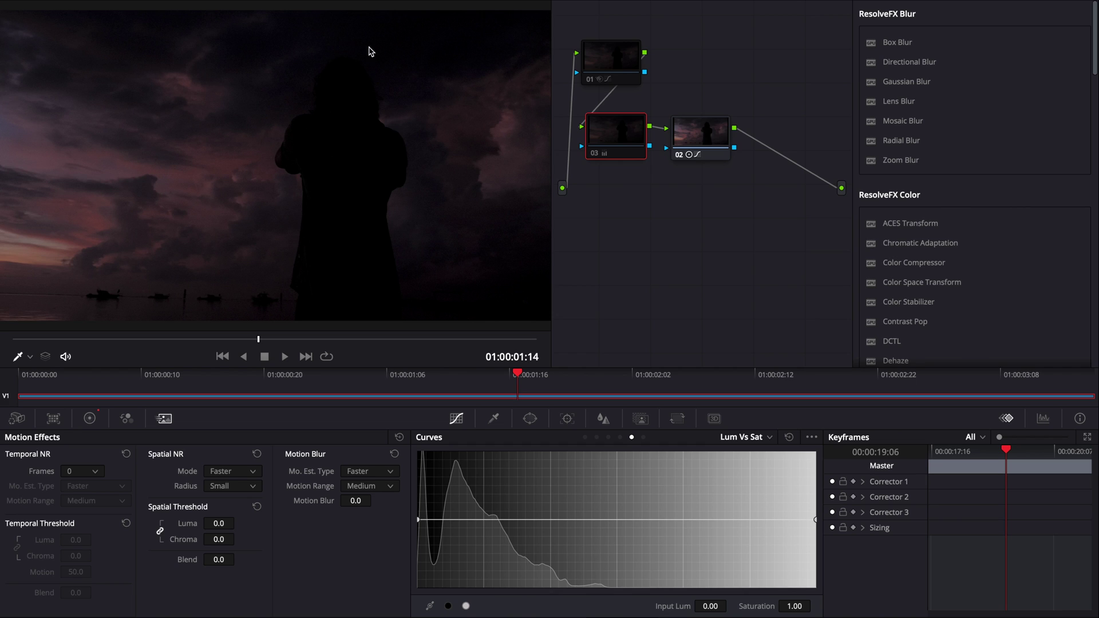
{"action": "key", "text": "ctrl+d"}
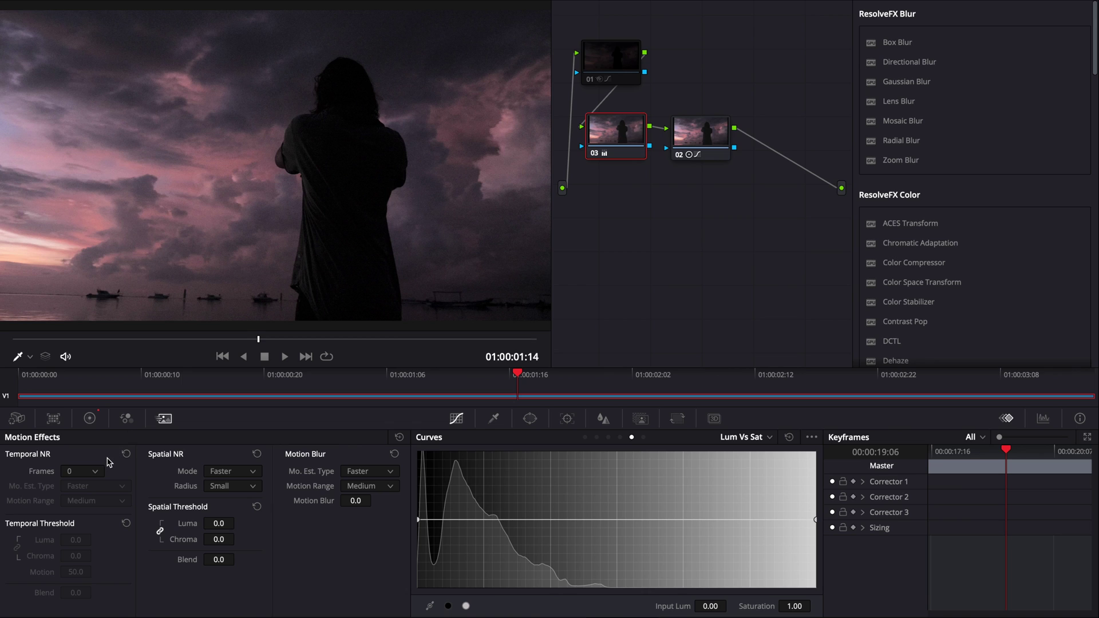
Show node 01's Motion Effects settings: Temporal NR 5 frames, Spatial threshold 4.0.
{"action": "left_click", "coordinate": [89, 418]}
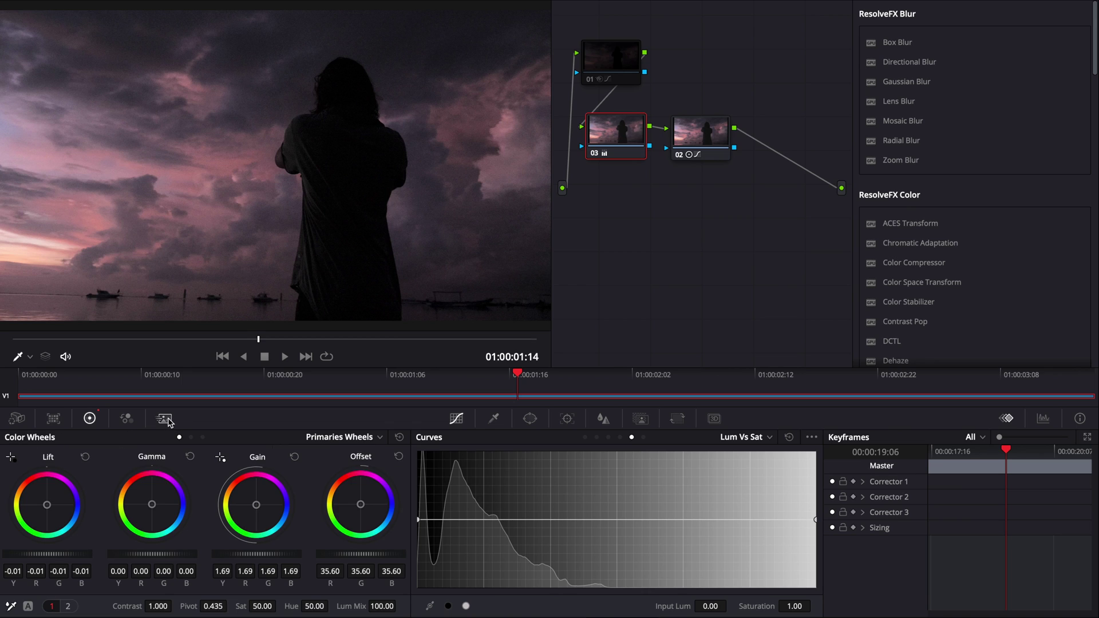
{"action": "left_click", "coordinate": [164, 420]}
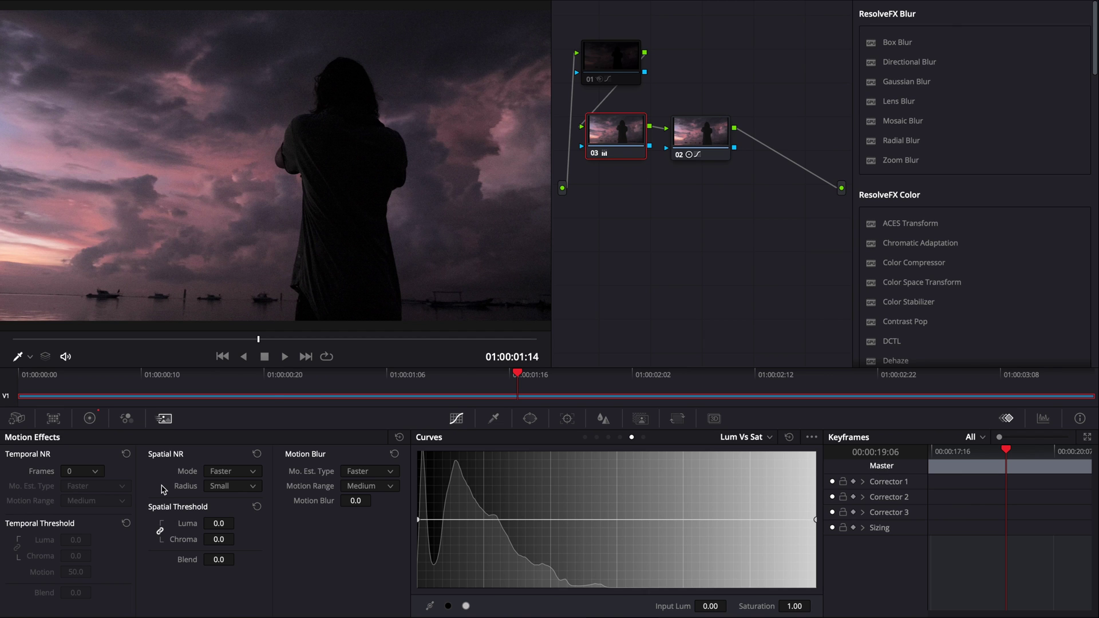
{"action": "left_click", "coordinate": [619, 67]}
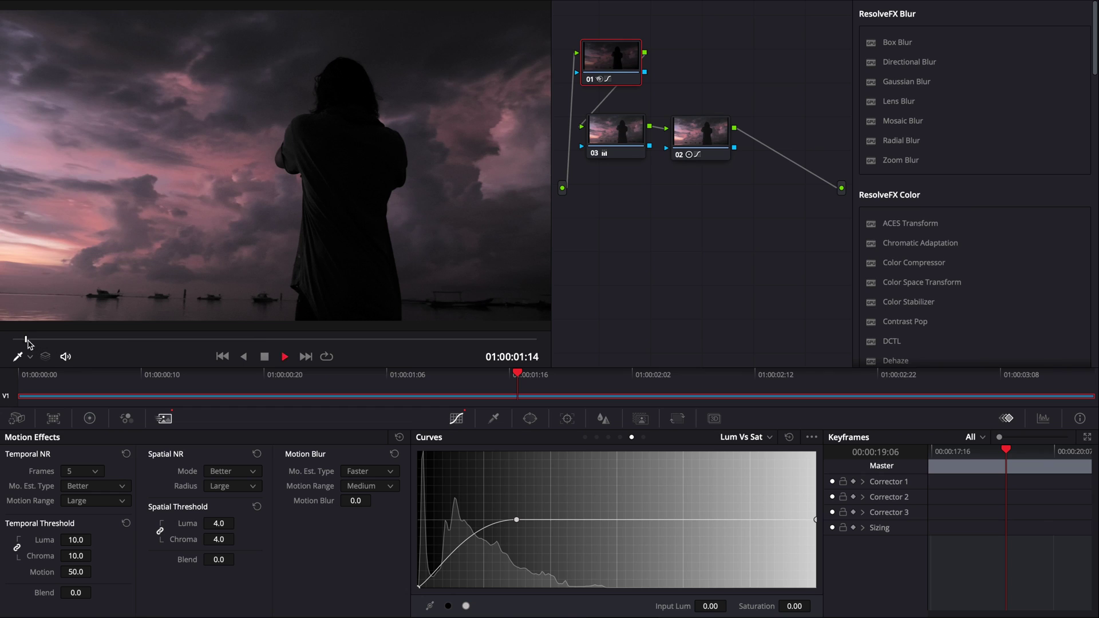
Play the clip from the start with node 01 disabled, stopping at 01:00:01:07.
{"action": "left_click", "coordinate": [27, 340]}
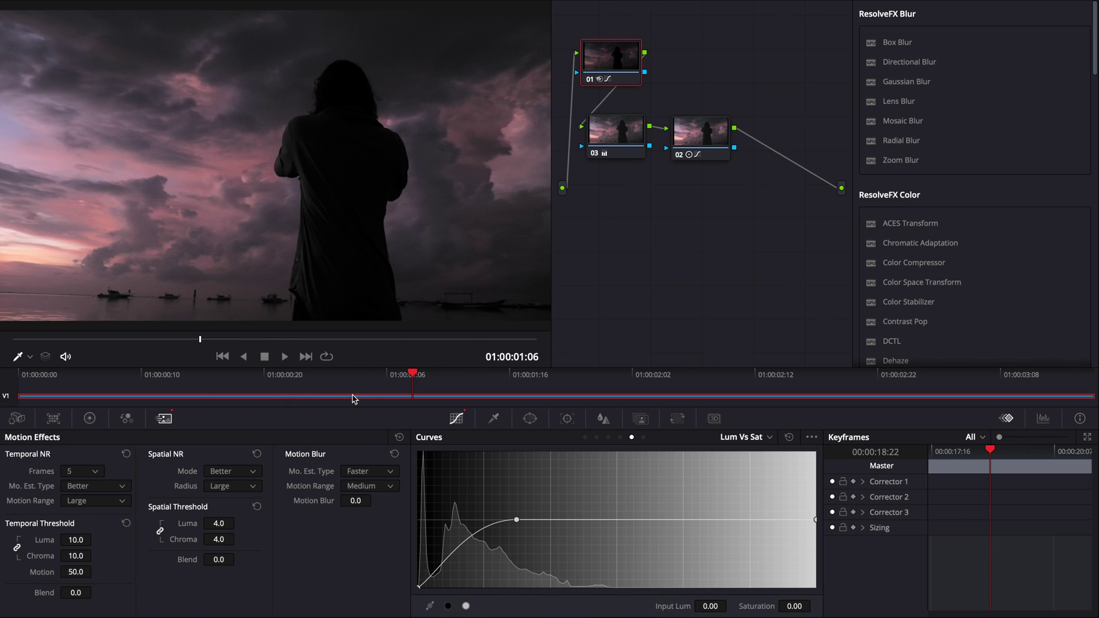
{"action": "key", "text": "ctrl+d"}
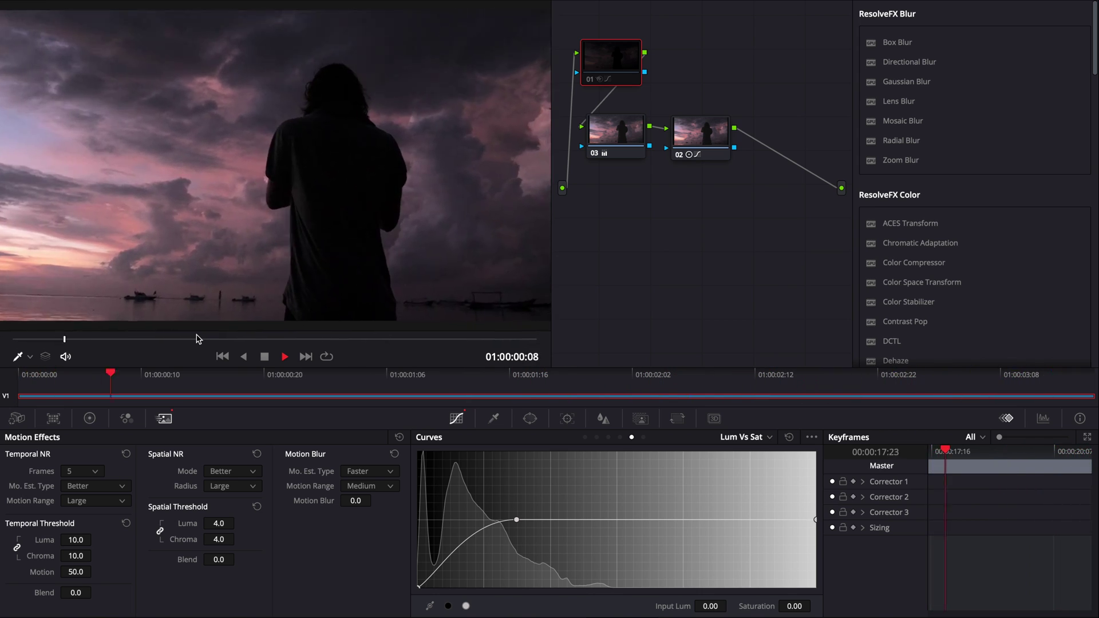
{"action": "key", "text": "space"}
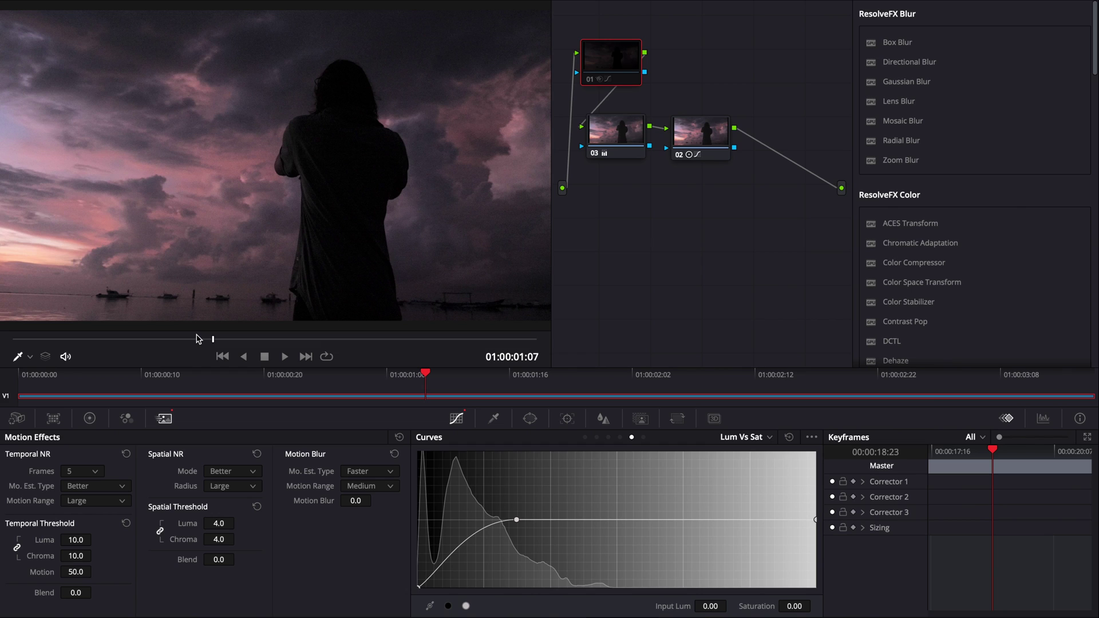
Reset node 01's grade and set its Temporal NR to 5 frames.
{"action": "right_click", "coordinate": [616, 74]}
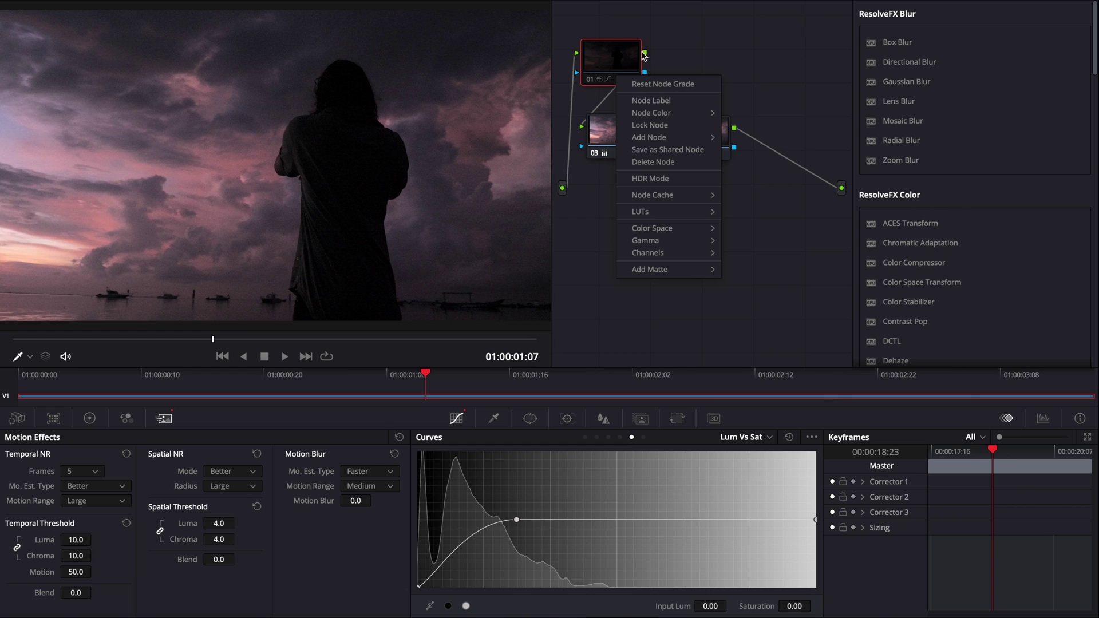
{"action": "left_click", "coordinate": [658, 84]}
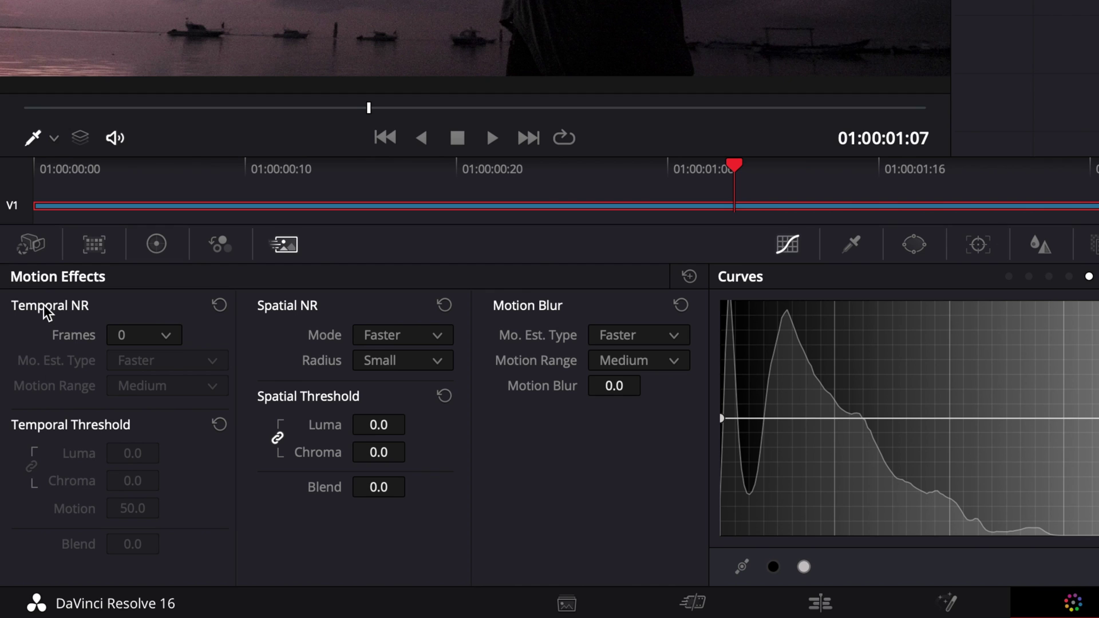
{"action": "left_click", "coordinate": [166, 338]}
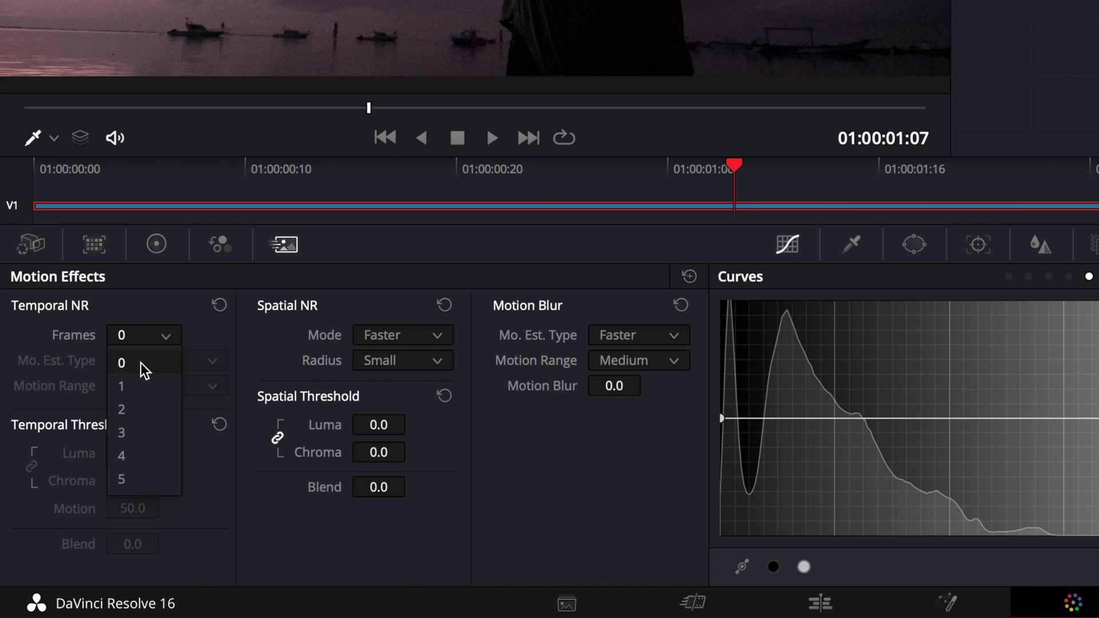
{"action": "left_click", "coordinate": [130, 485]}
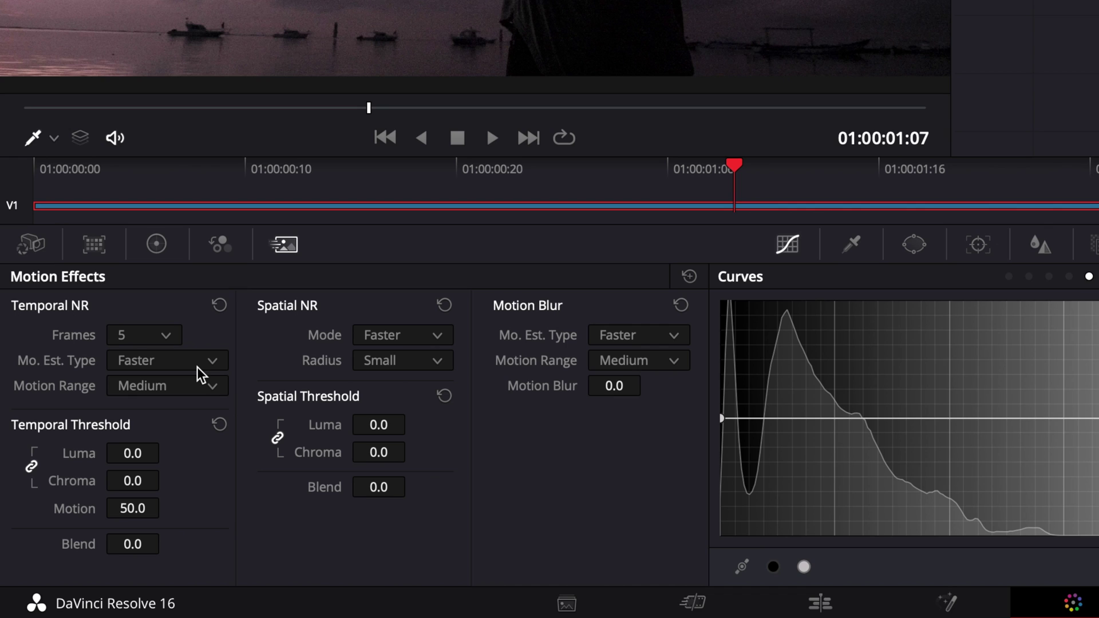
{"action": "left_click", "coordinate": [170, 339]}
{"action": "left_click", "coordinate": [130, 434]}
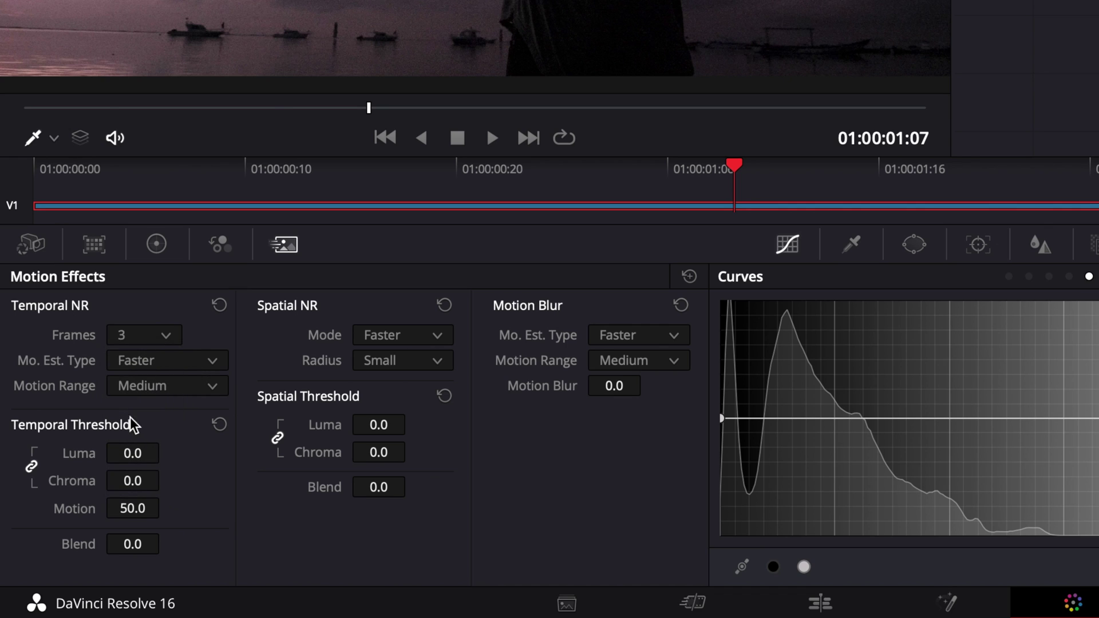
{"action": "left_click", "coordinate": [164, 337]}
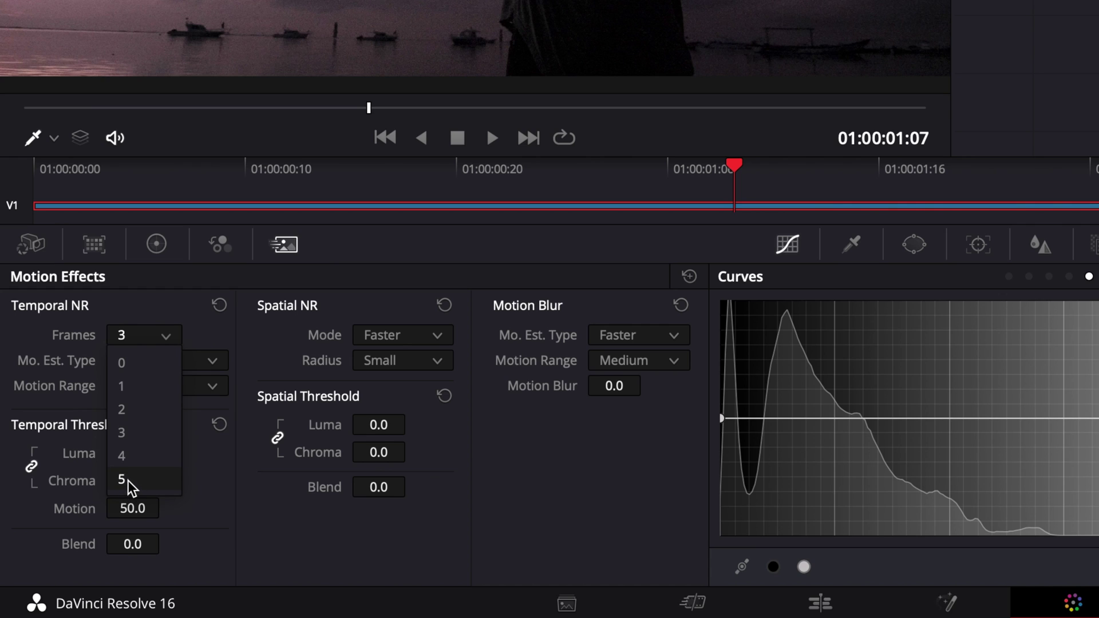
{"action": "left_click", "coordinate": [128, 480]}
{"action": "left_click", "coordinate": [173, 360]}
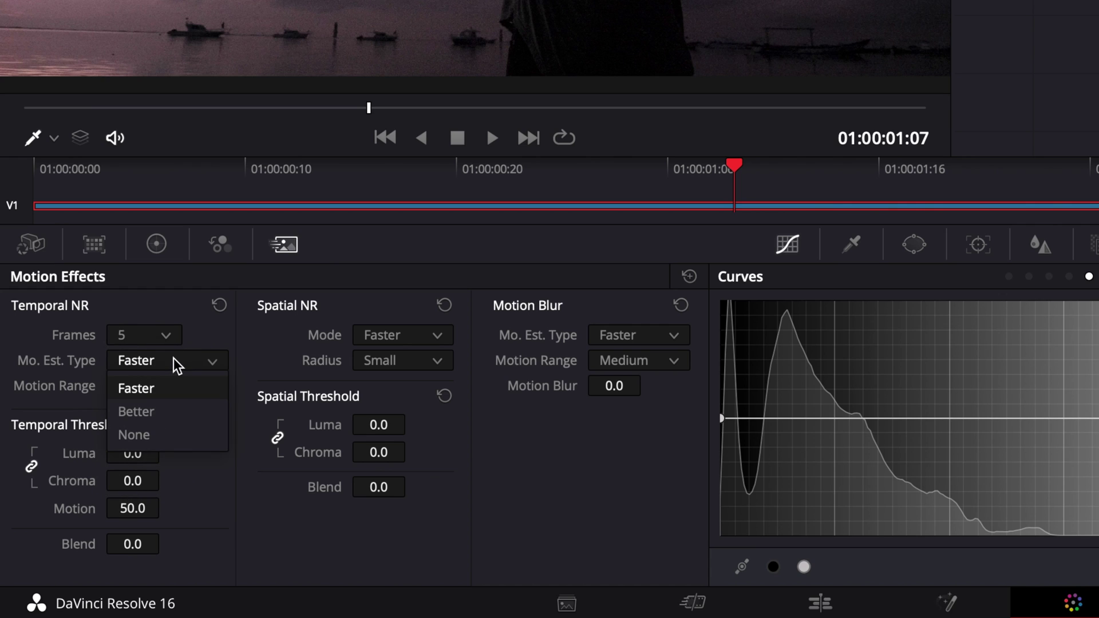
{"action": "left_click", "coordinate": [154, 411]}
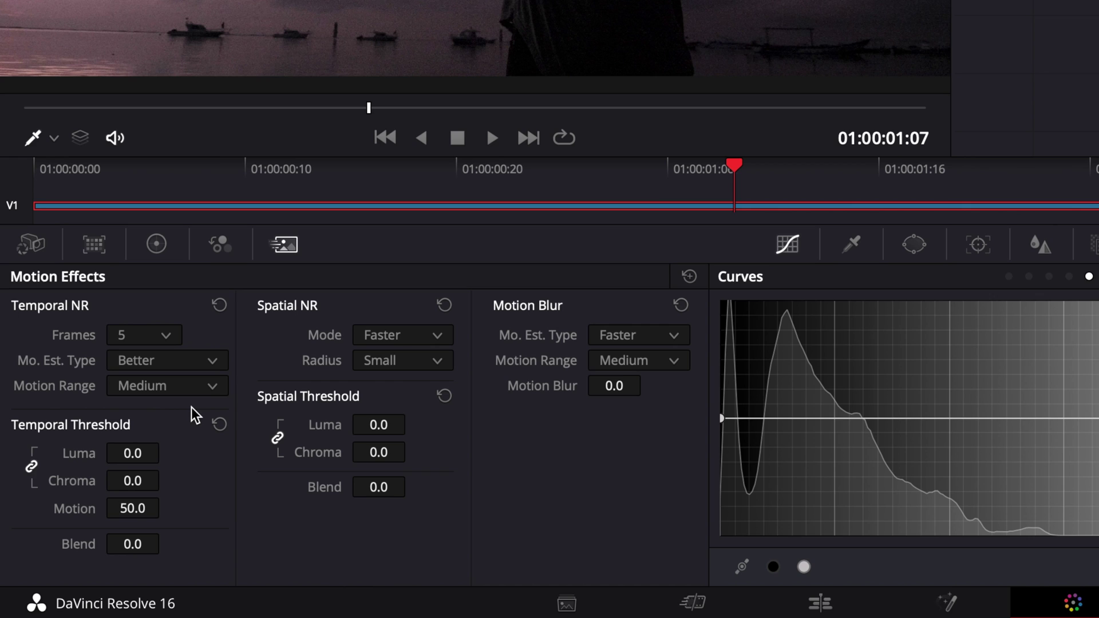
{"action": "left_click", "coordinate": [191, 387]}
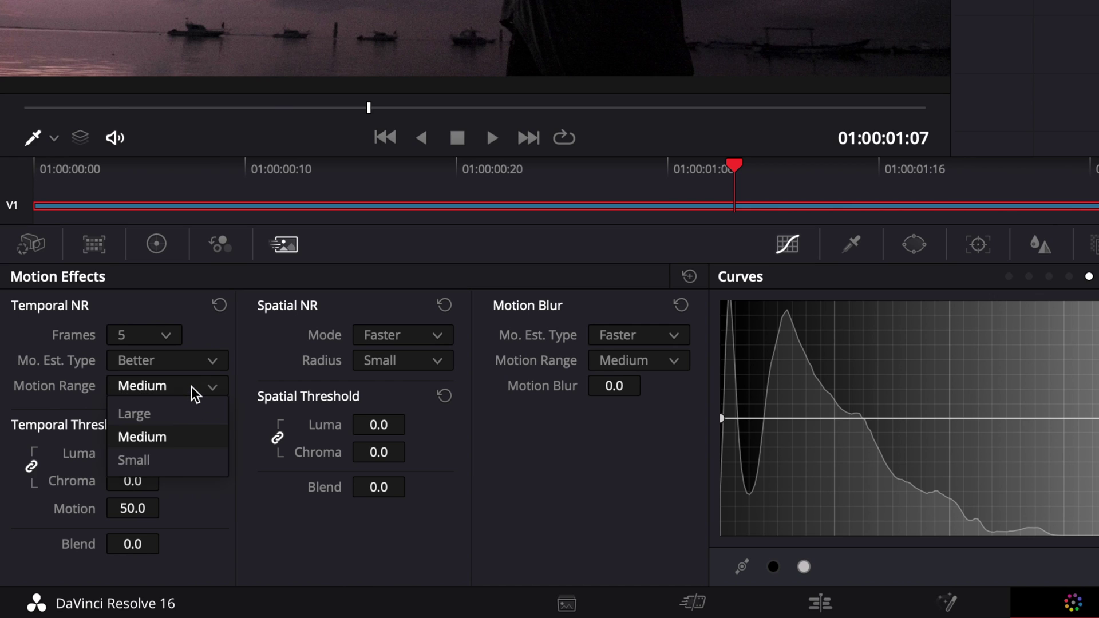
{"action": "left_click", "coordinate": [136, 442]}
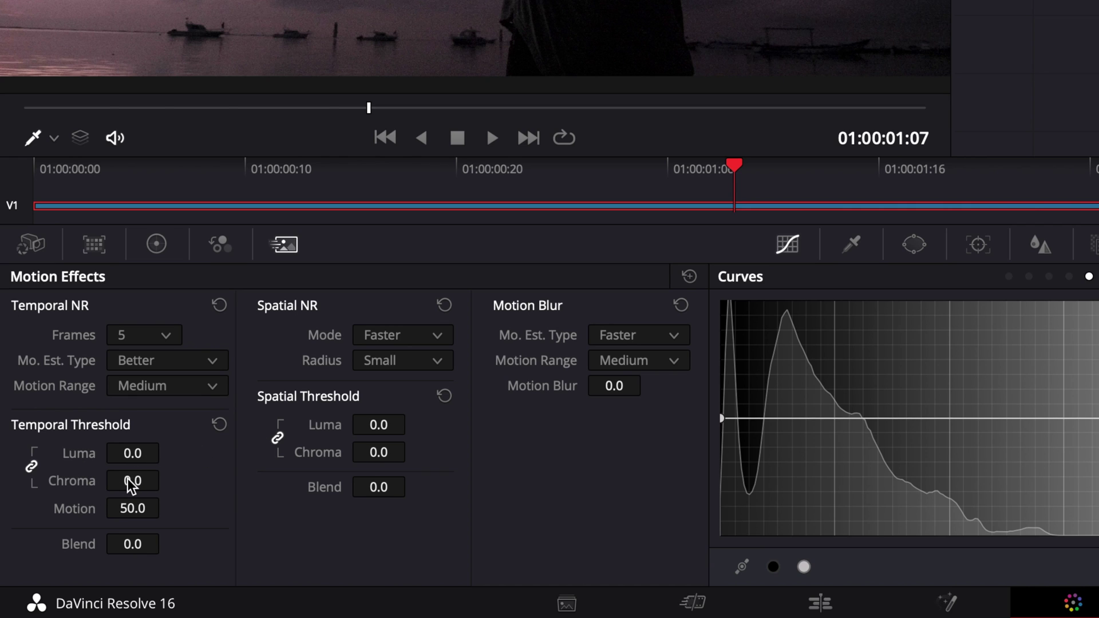
Set the linked temporal luma and chroma thresholds to 8.0.
{"action": "mouse_move", "coordinate": [130, 483]}
{"action": "left_mouse_down"}
{"action": "mouse_move", "coordinate": [183, 482]}
{"action": "mouse_move", "coordinate": [132, 487]}
{"action": "left_mouse_up"}
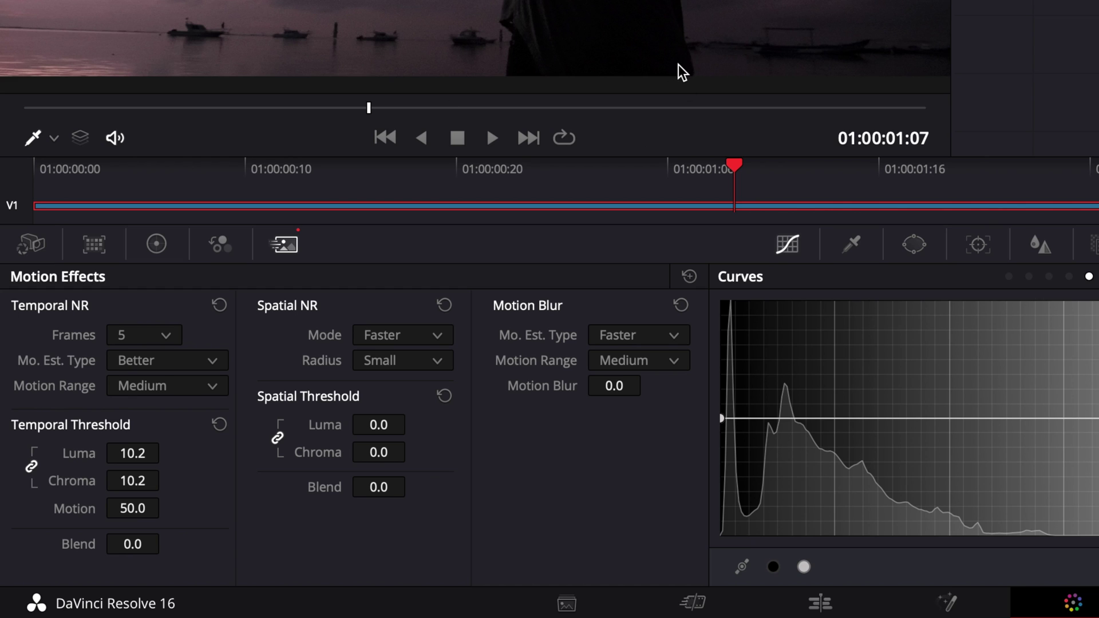
{"action": "mouse_move", "coordinate": [138, 486]}
{"action": "left_mouse_down"}
{"action": "mouse_move", "coordinate": [121, 487]}
{"action": "mouse_move", "coordinate": [132, 489]}
{"action": "left_mouse_up"}
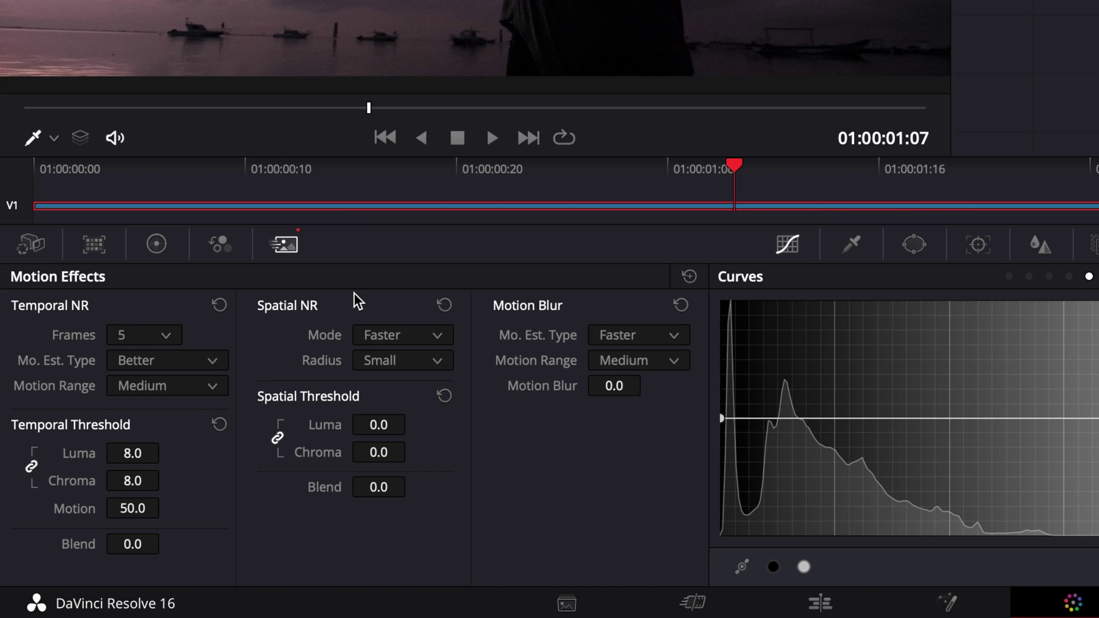
Set Spatial NR mode to Better and radius to Large.
{"action": "left_click", "coordinate": [378, 332]}
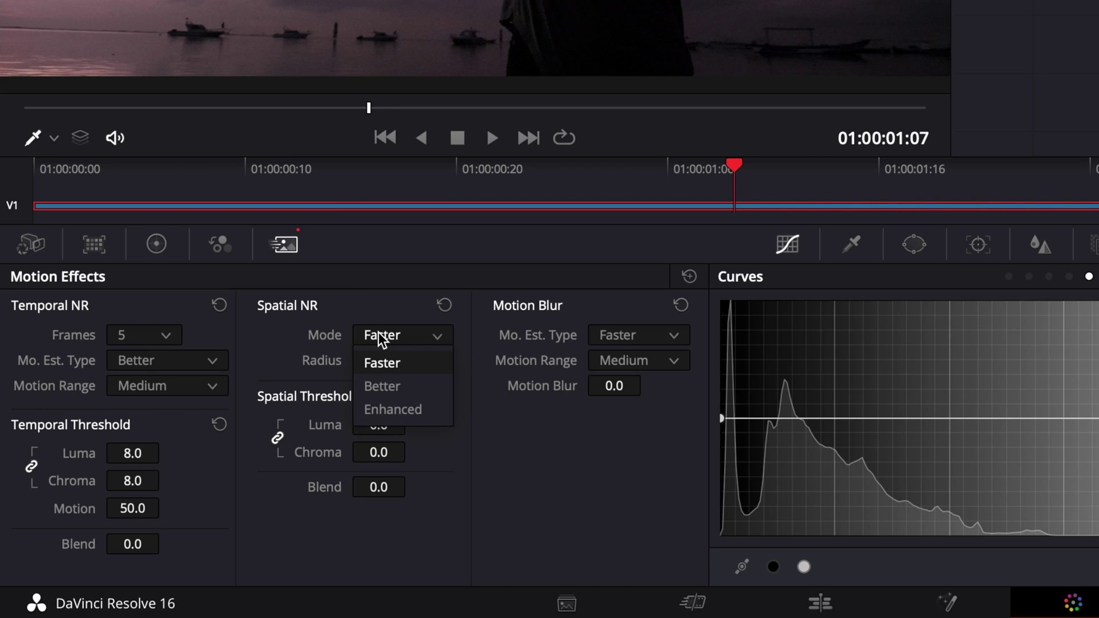
{"action": "left_click", "coordinate": [385, 384]}
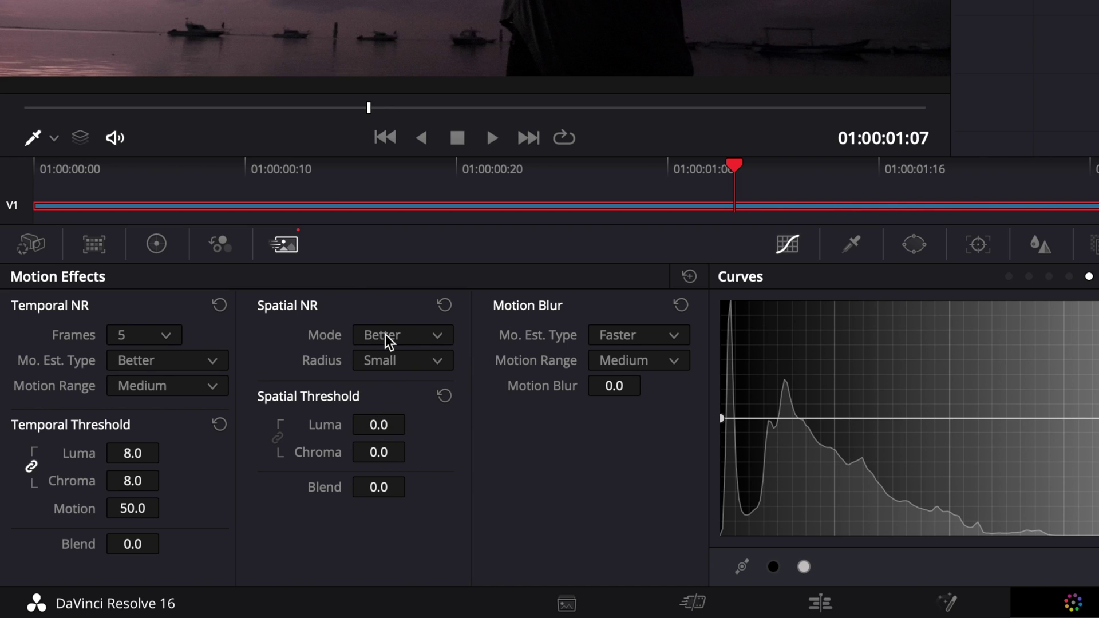
{"action": "left_click", "coordinate": [409, 369]}
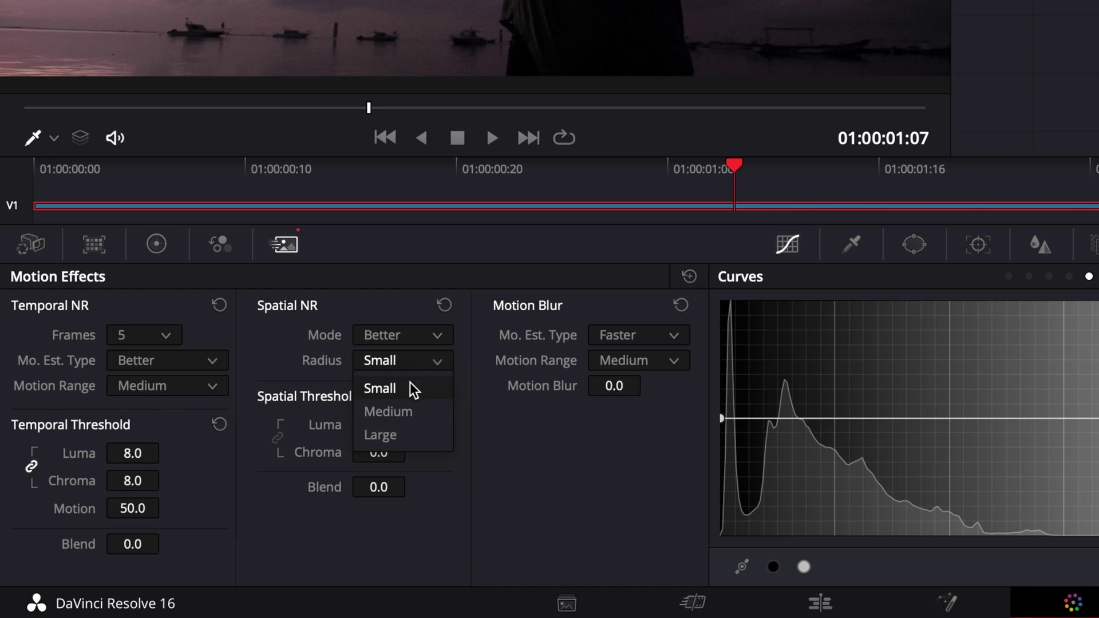
{"action": "left_click", "coordinate": [407, 437]}
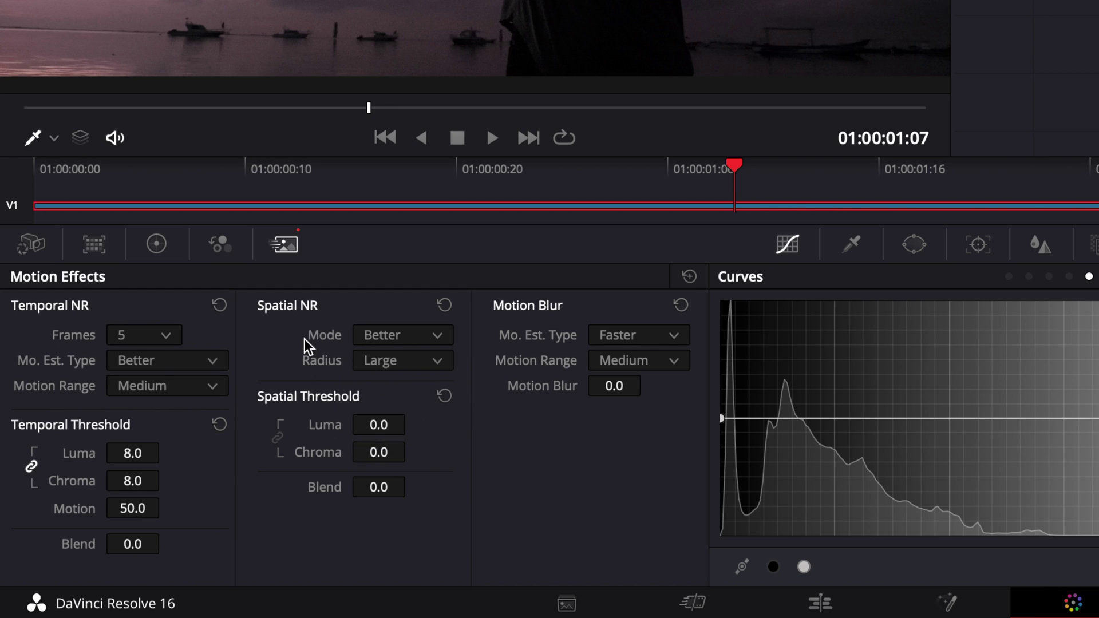
{"action": "left_click", "coordinate": [402, 368]}
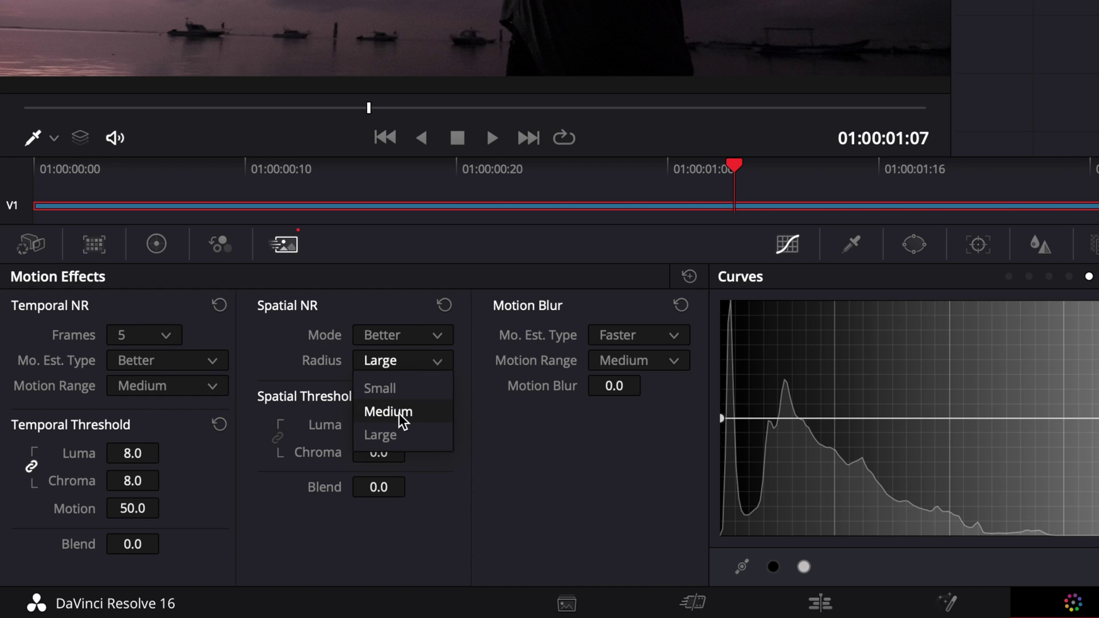
{"action": "left_click", "coordinate": [380, 361]}
{"action": "left_click", "coordinate": [380, 360]}
{"action": "left_click", "coordinate": [405, 437]}
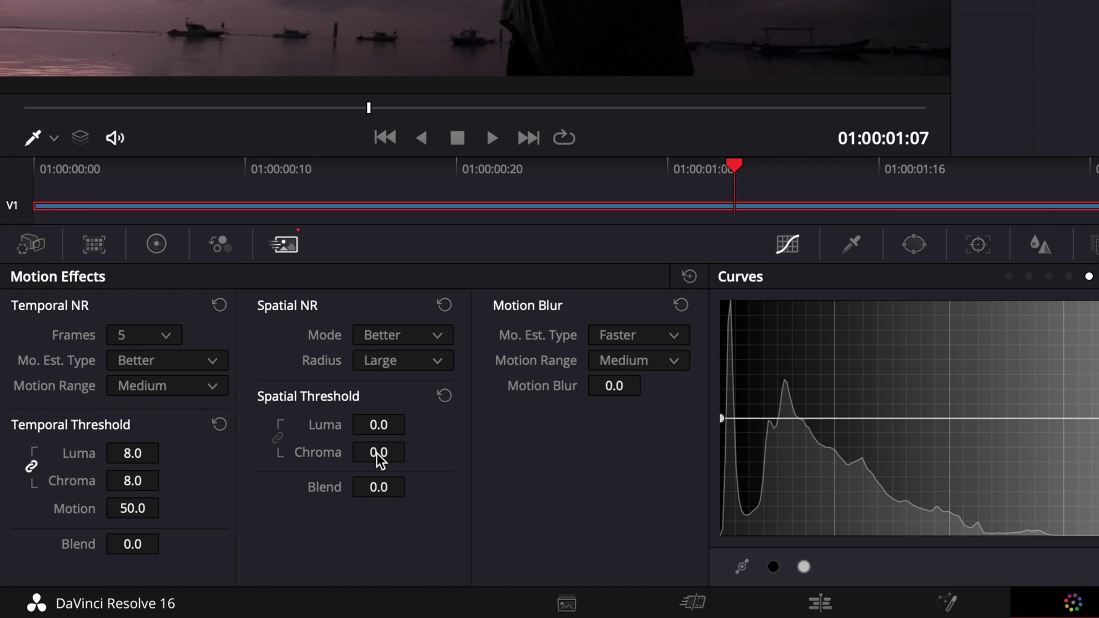
Raise the linked spatial luma and chroma thresholds to 2.8.
{"action": "left_click_drag", "start_coordinate": [377, 453], "coordinate": [384, 454]}
{"action": "left_click_drag", "start_coordinate": [373, 452], "coordinate": [381, 457]}
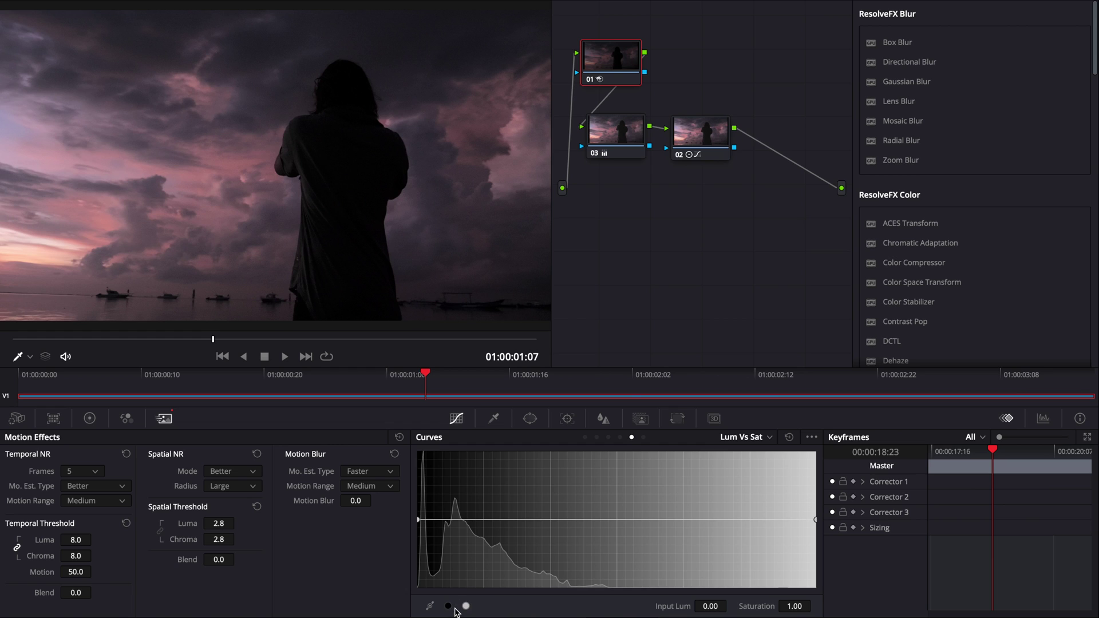
On the Lum vs Sat curve, add a point at 0.25 and drop black saturation to 0.00.
{"action": "left_click", "coordinate": [585, 437]}
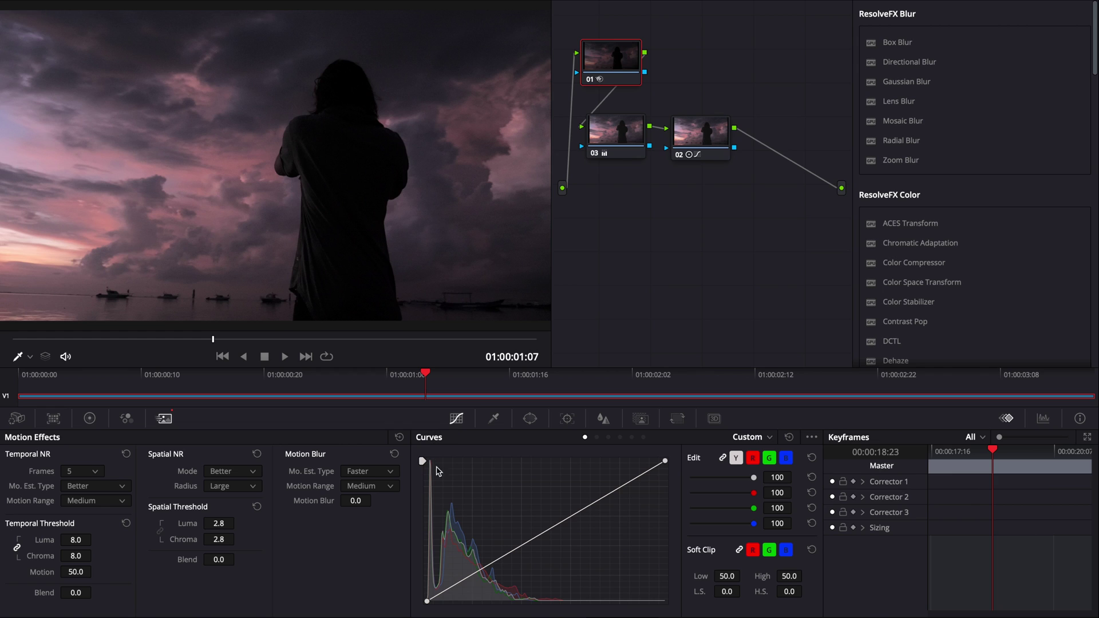
{"action": "left_click", "coordinate": [643, 437]}
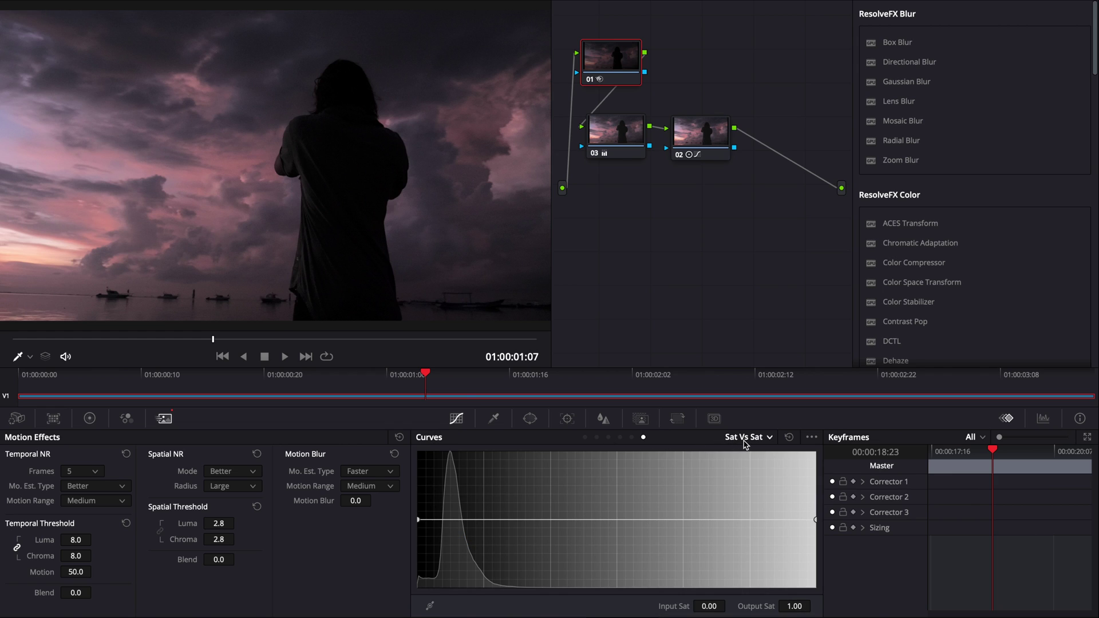
{"action": "left_click", "coordinate": [632, 438]}
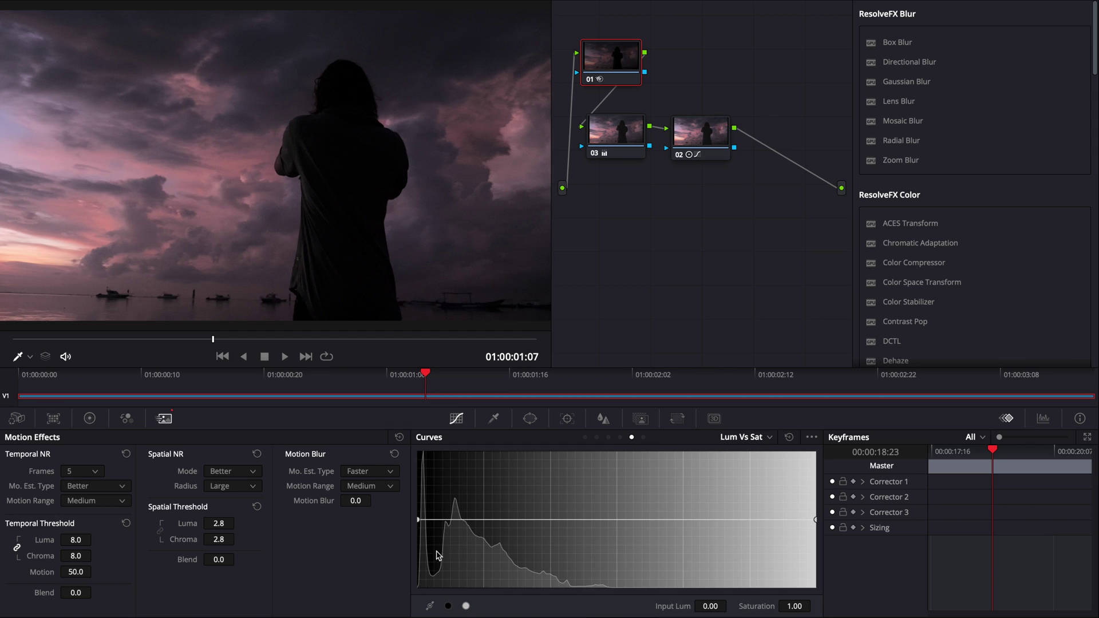
{"action": "left_click", "coordinate": [449, 606]}
{"action": "left_click_drag", "start_coordinate": [419, 522], "coordinate": [419, 596]}
Jump the playhead back to an earlier frame of the clip.
{"action": "key", "text": "j"}
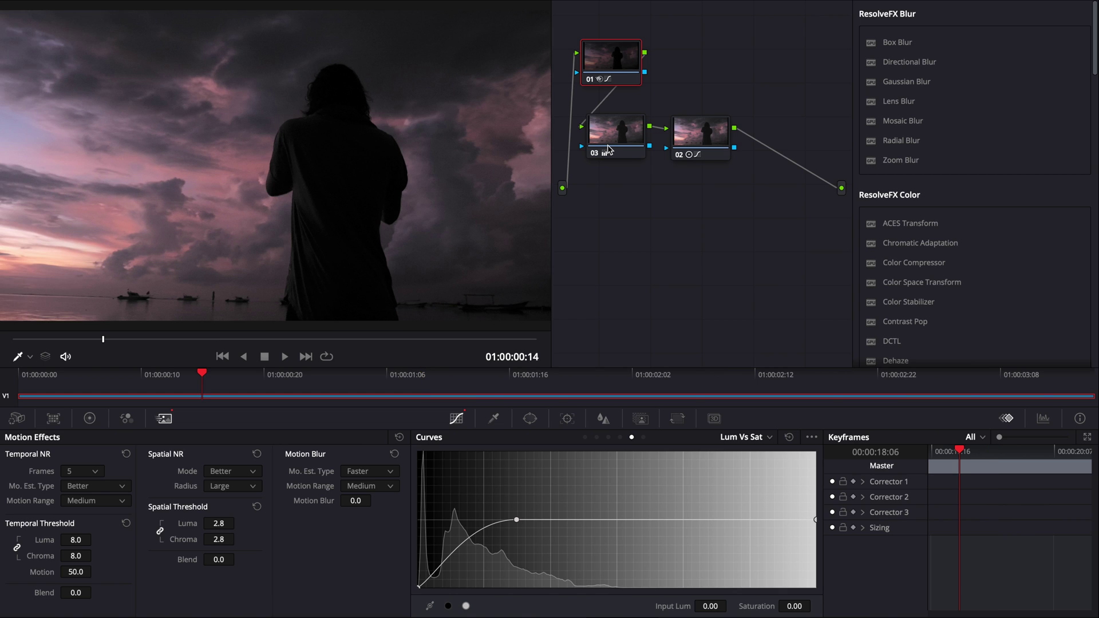